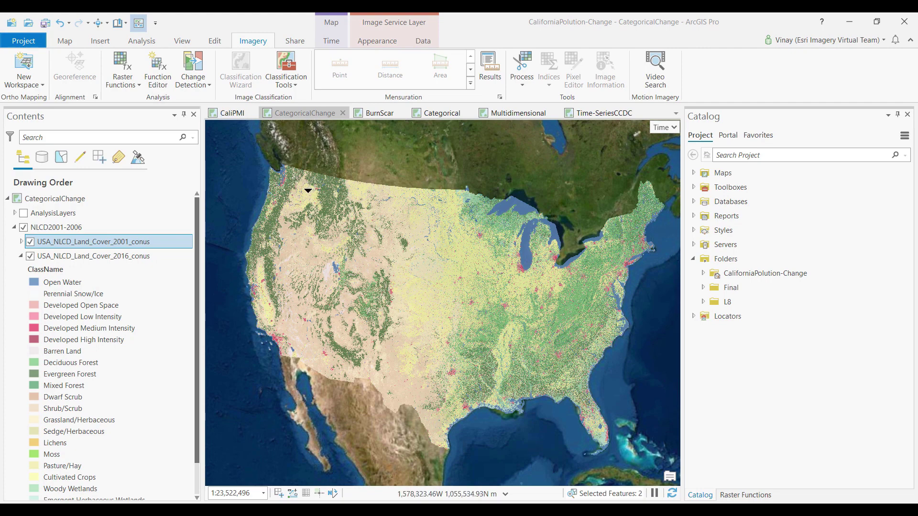
# - Jump to the Lake Mead bookmark from the Bookmarks gallery
pyautogui.click(118, 23)
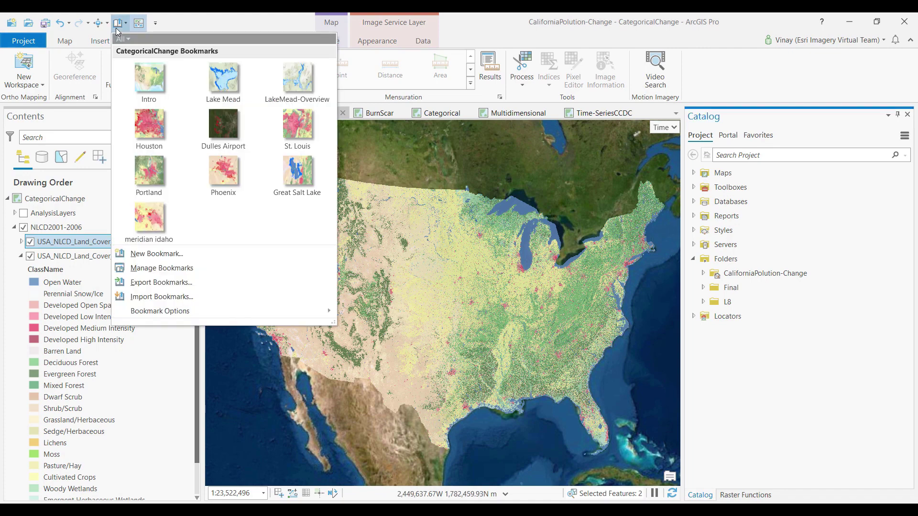
pyautogui.click(204, 81)
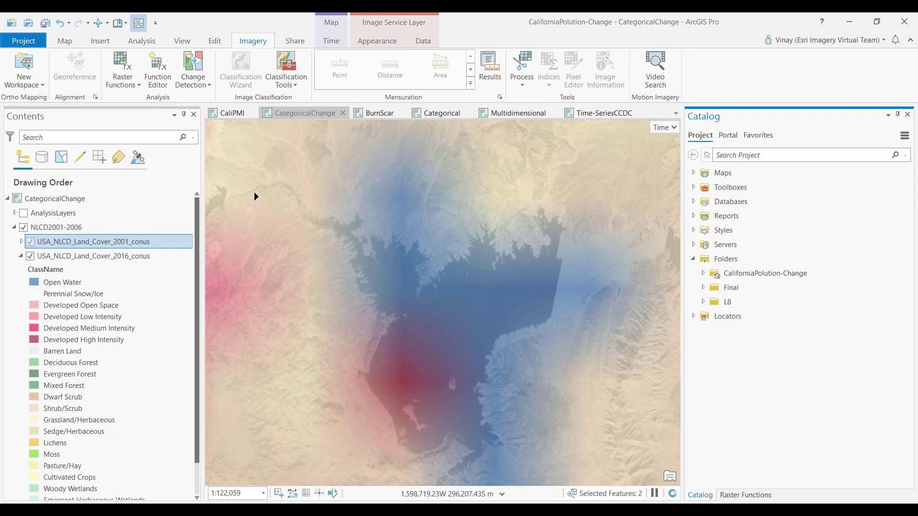
# - Launch the Change Detection Wizard with Categorical Change from the 2001 NLCD raster to 2016
pyautogui.click(208, 83)
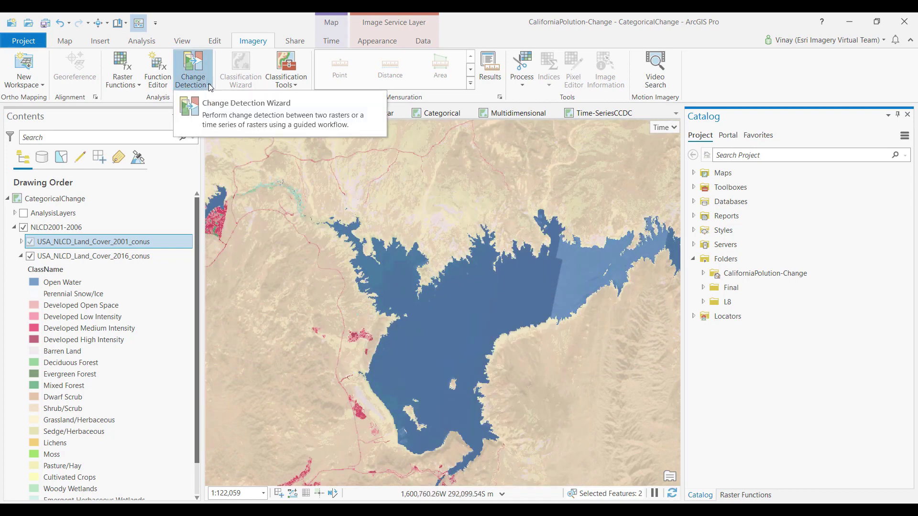
pyautogui.click(231, 107)
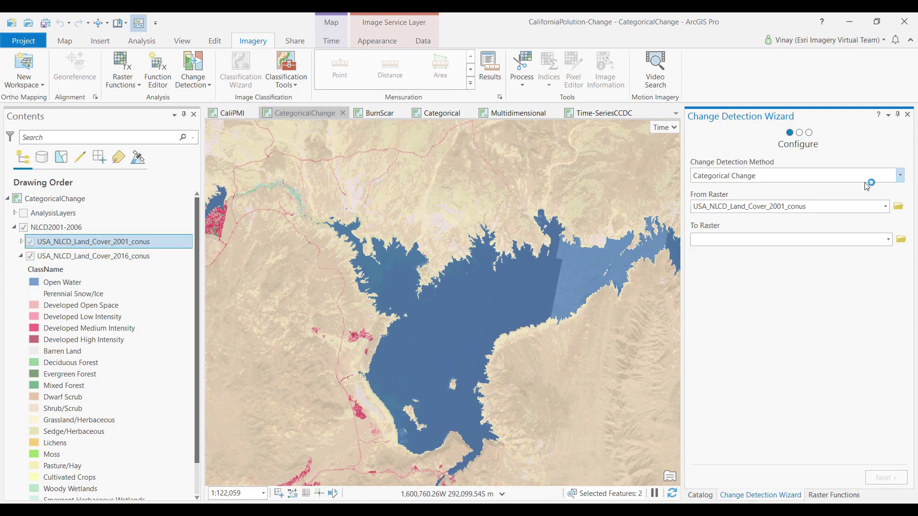
pyautogui.click(892, 176)
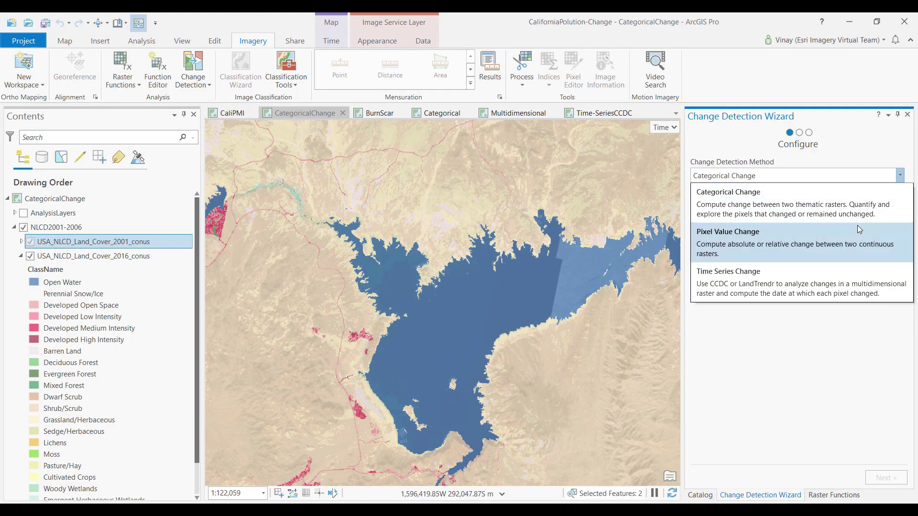
pyautogui.click(848, 199)
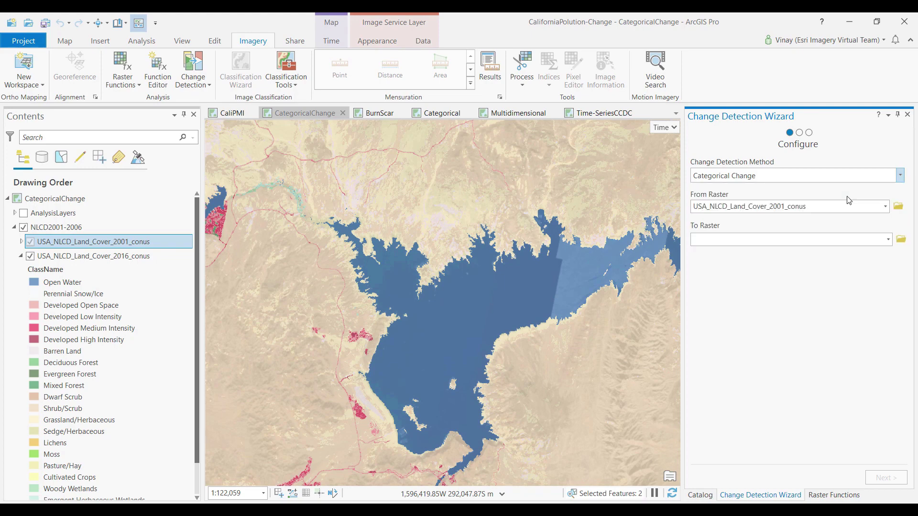
pyautogui.click(886, 207)
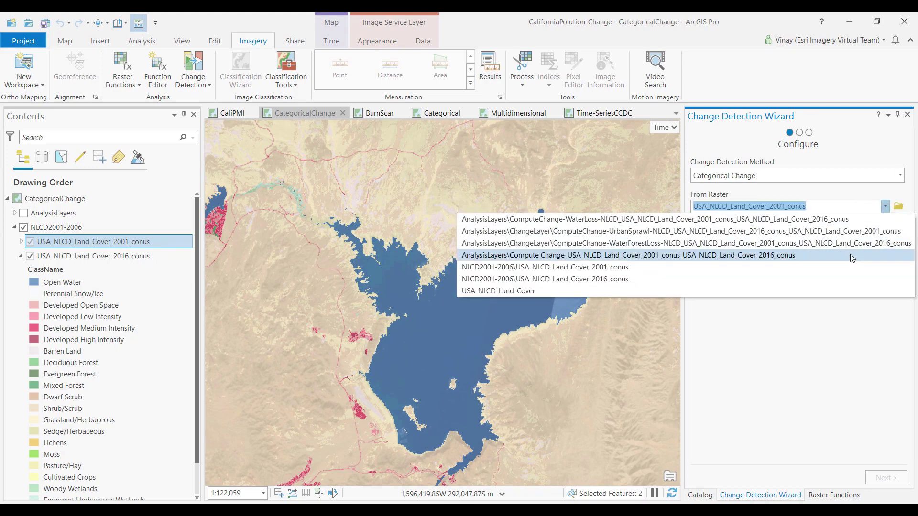
pyautogui.click(850, 266)
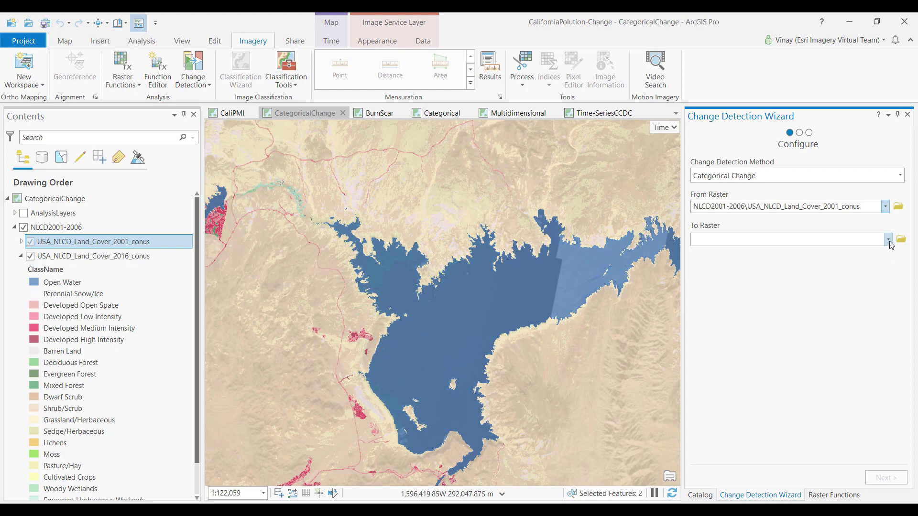
pyautogui.click(888, 239)
pyautogui.click(811, 312)
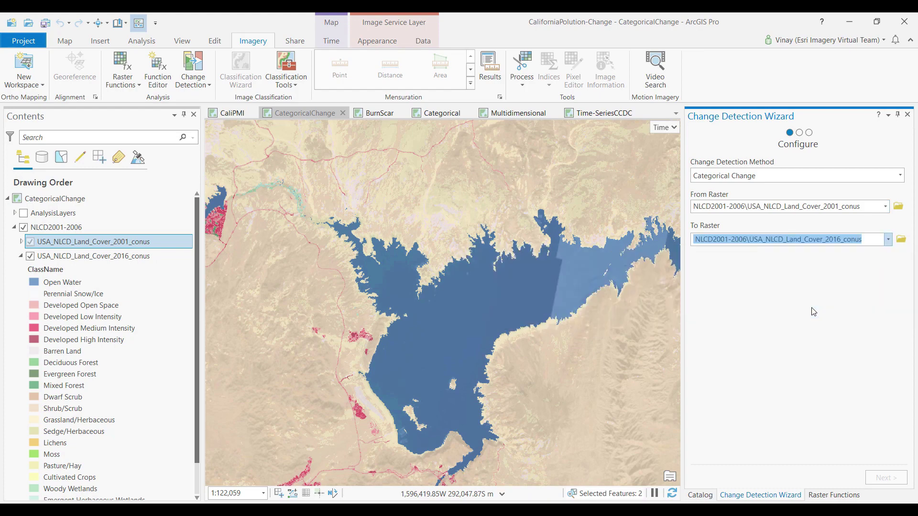
pyautogui.click(882, 482)
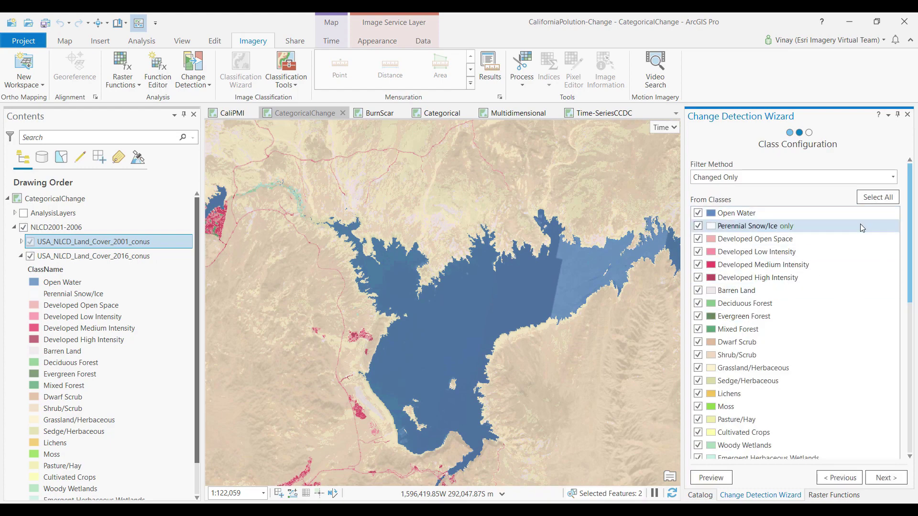
# - Preview Open Water changing to Mixed Forest, Shrub/Scrub and Grassland/Herbaceous, swipe-compare, and continue
pyautogui.click(764, 213)
pyautogui.moveTo(911, 244); pyautogui.dragTo(913, 398)
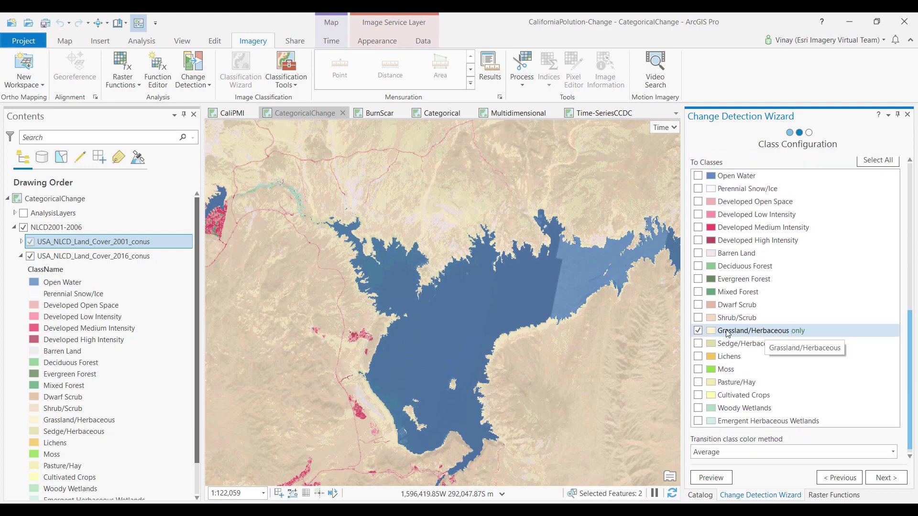
pyautogui.click(698, 318)
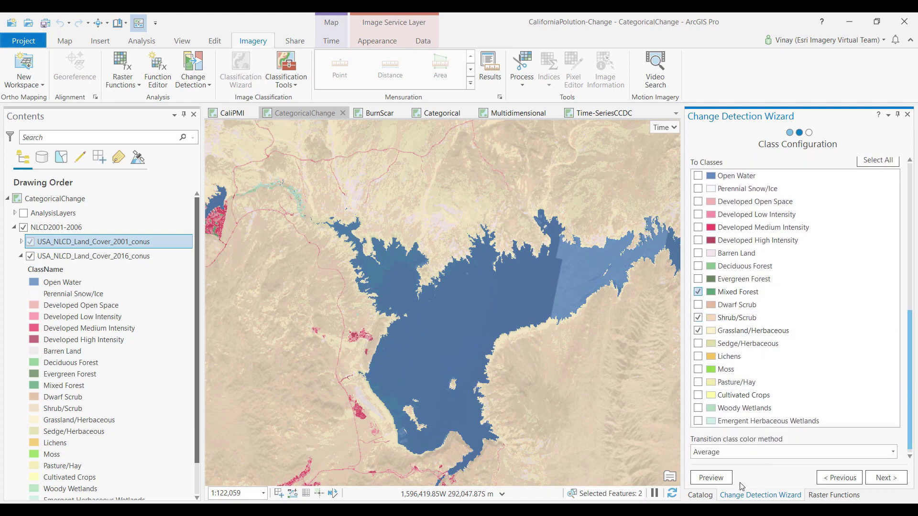
pyautogui.click(714, 479)
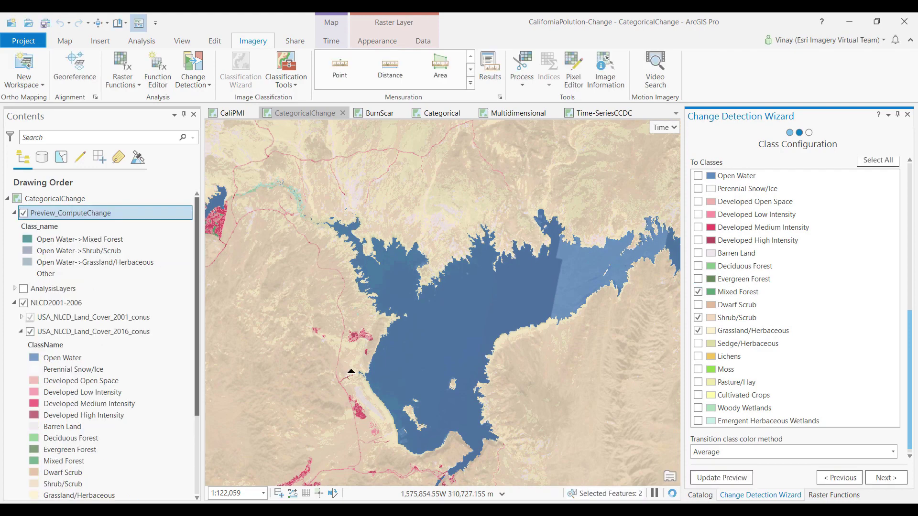
pyautogui.moveTo(418, 229); pyautogui.dragTo(449, 167)
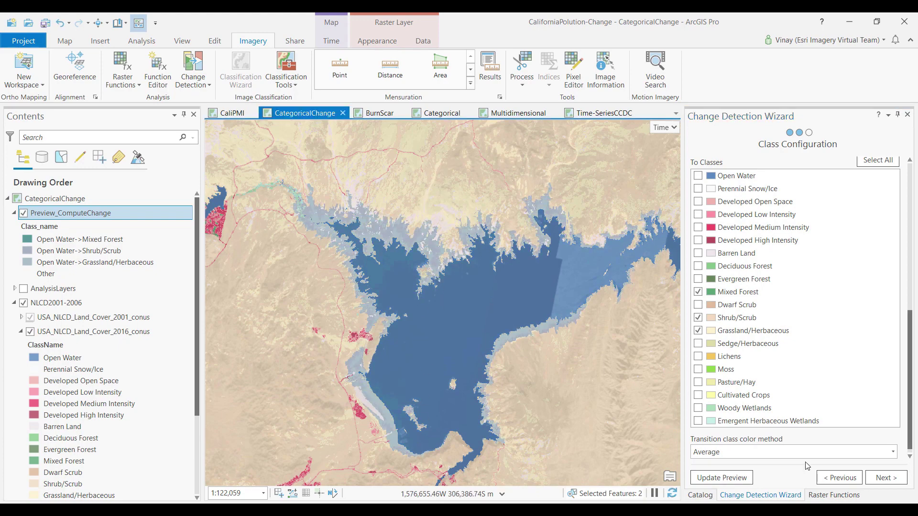
pyautogui.click(878, 478)
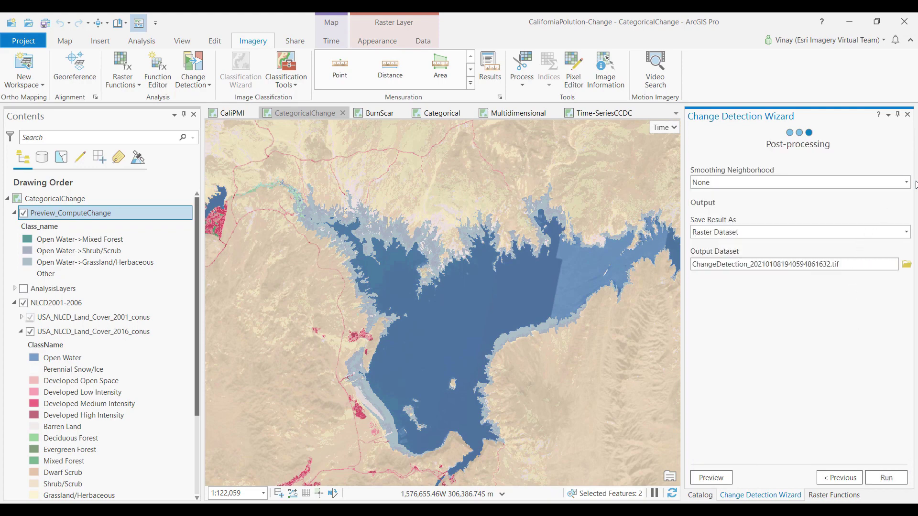
# - Apply 3 x 3 Majority smoothing, save as a Raster Function Template, and run it
pyautogui.click(906, 182)
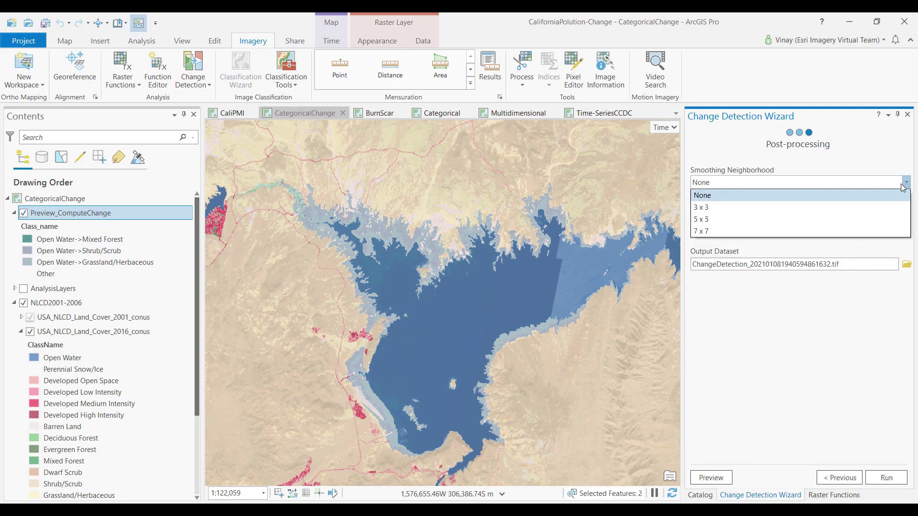
pyautogui.click(883, 208)
pyautogui.click(907, 212)
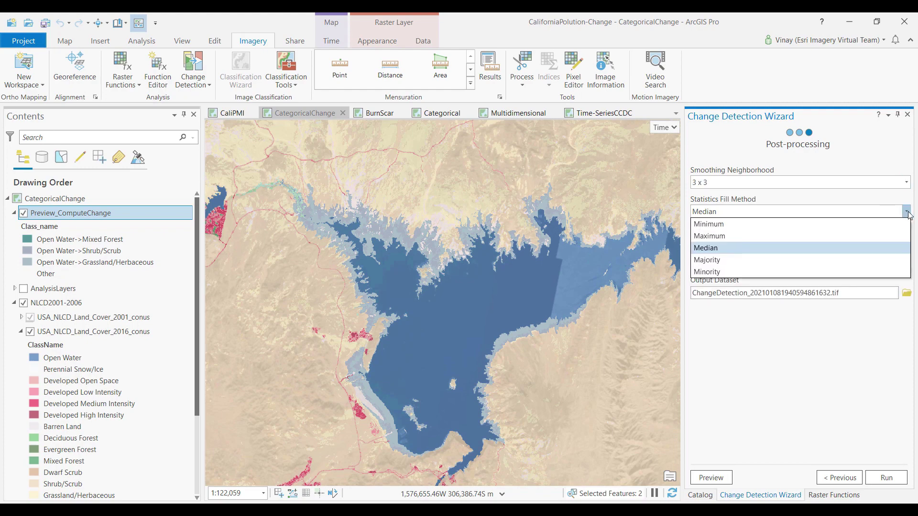
pyautogui.click(861, 259)
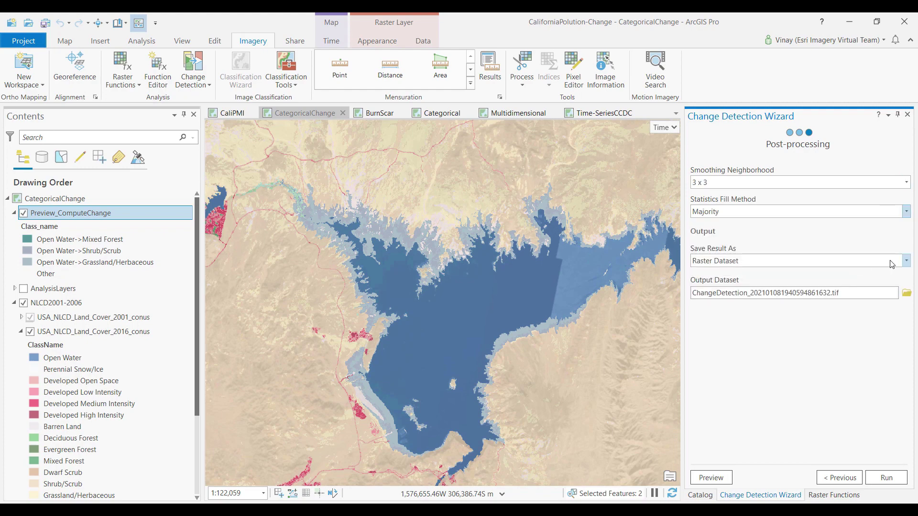
pyautogui.click(906, 262)
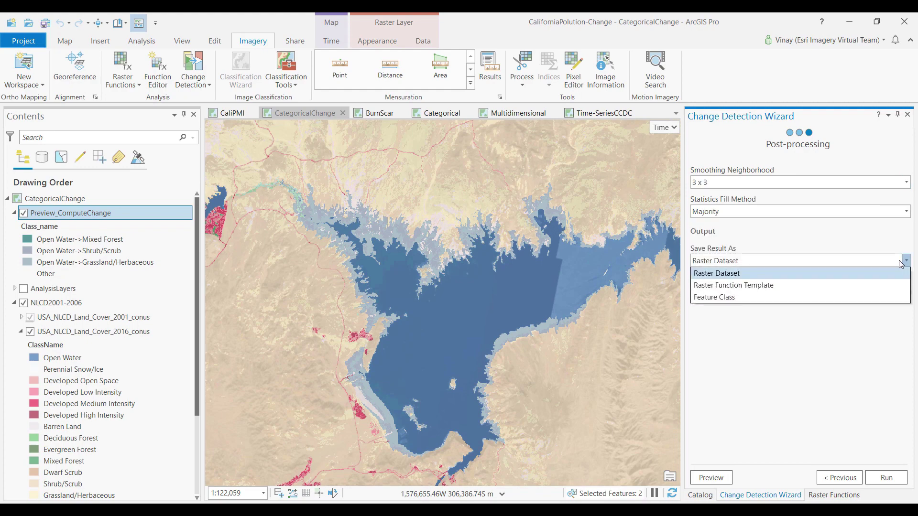
pyautogui.click(859, 292)
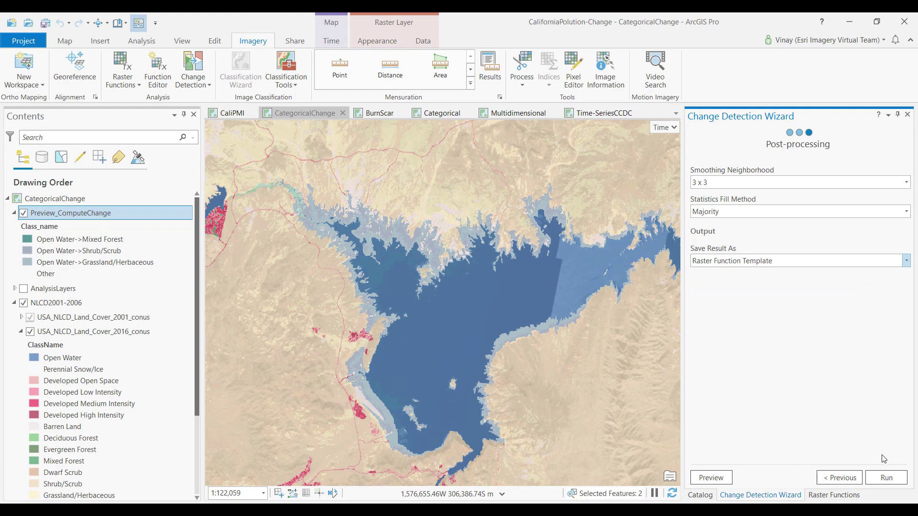
pyautogui.click(886, 478)
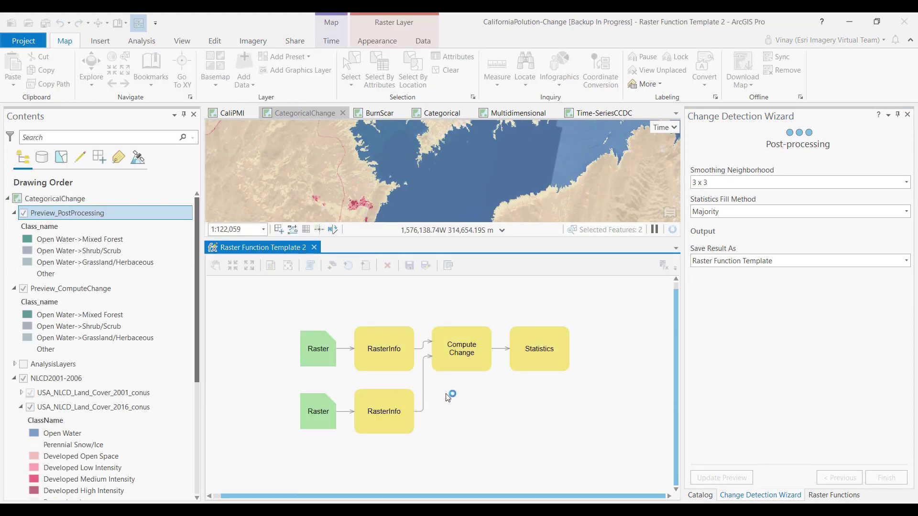
# - Inspect the Compute Change and Statistics functions without changes, then save the template
pyautogui.doubleClick(460, 357)
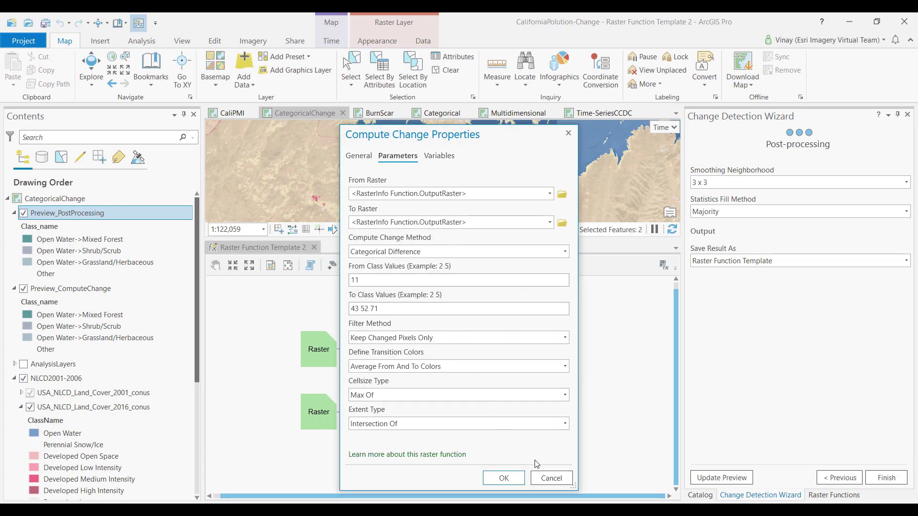
pyautogui.click(550, 478)
pyautogui.doubleClick(542, 348)
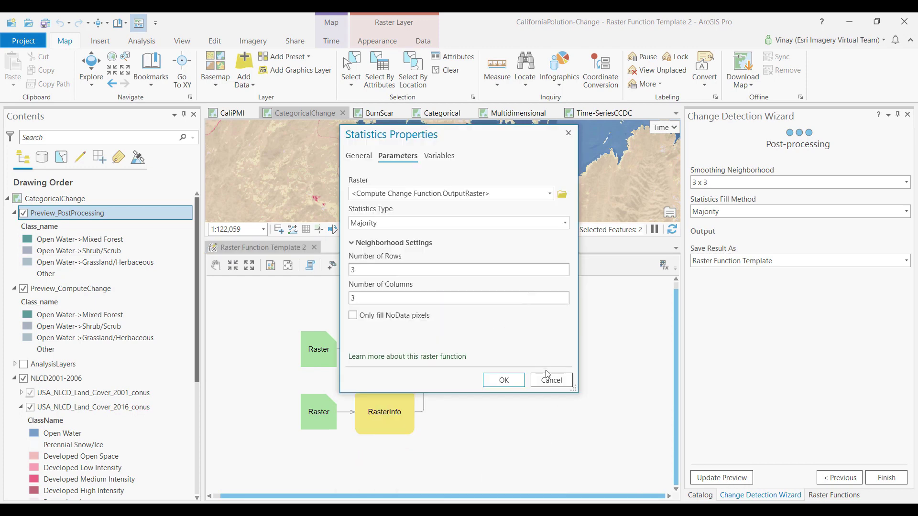
pyautogui.click(550, 380)
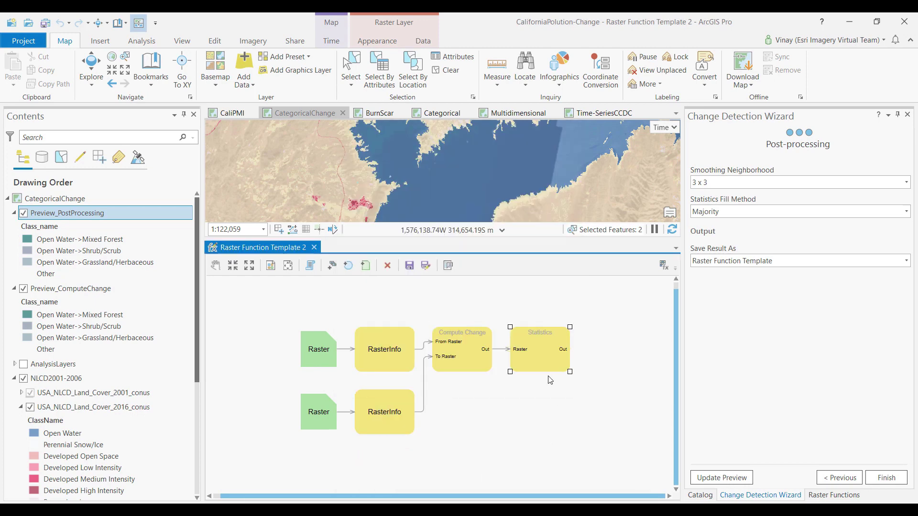
pyautogui.click(409, 267)
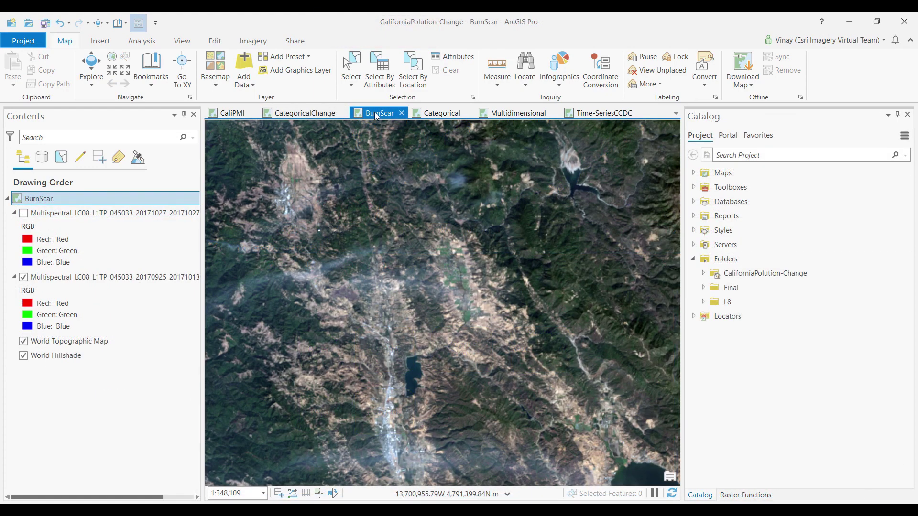
# - Turn on the 20171027 Multispectral layer and swipe it against the September image
pyautogui.click(24, 213)
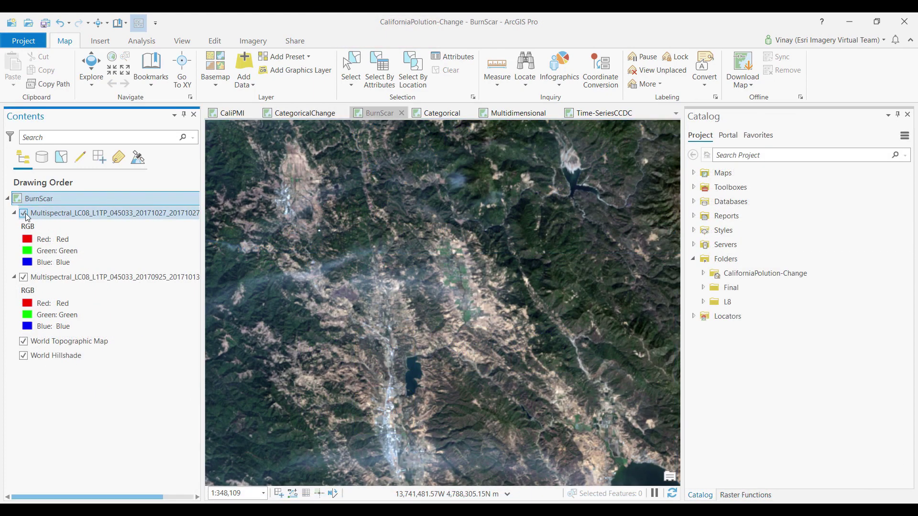
pyautogui.click(56, 218)
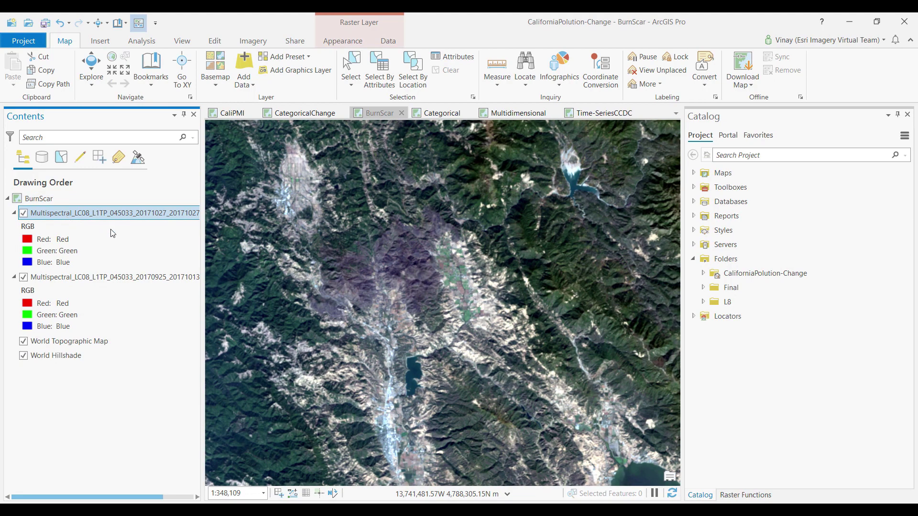
pyautogui.moveTo(403, 151); pyautogui.dragTo(426, 121)
pyautogui.click(260, 42)
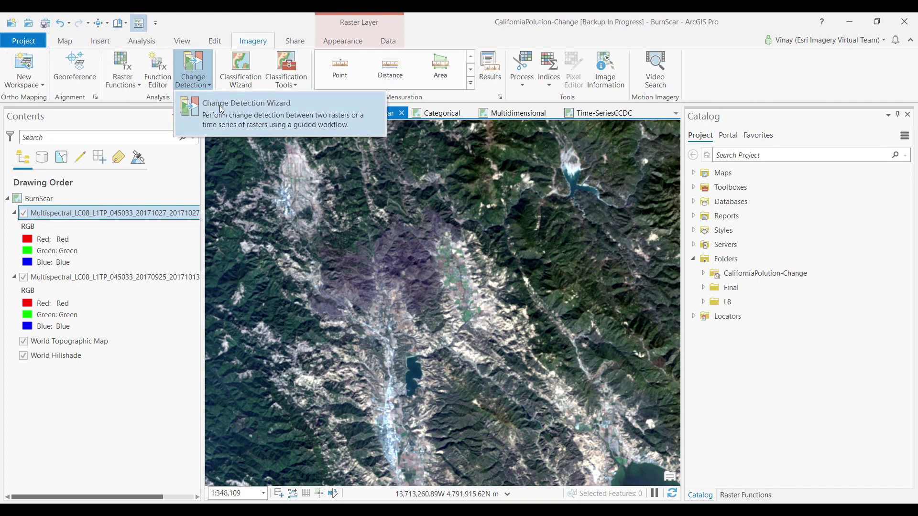
# - Start the Change Detection Wizard with the September 2017 image as the To raster
pyautogui.click(219, 105)
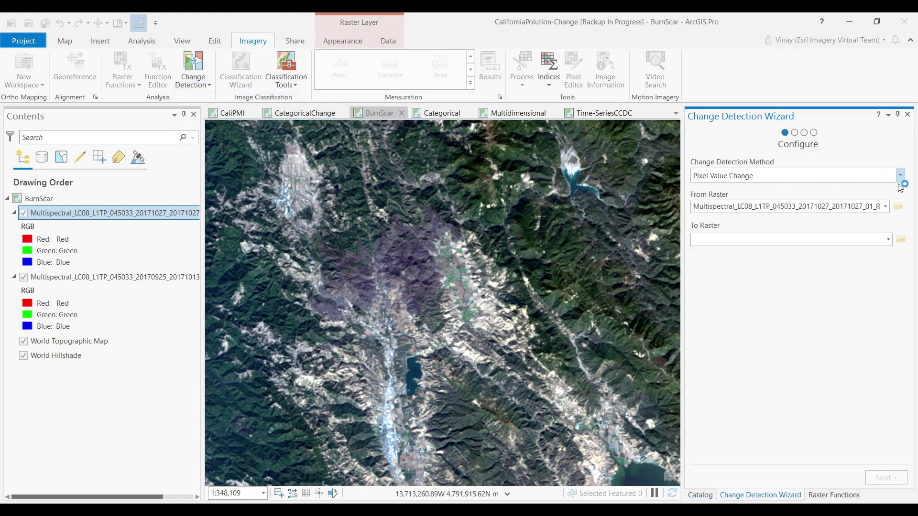
pyautogui.click(889, 240)
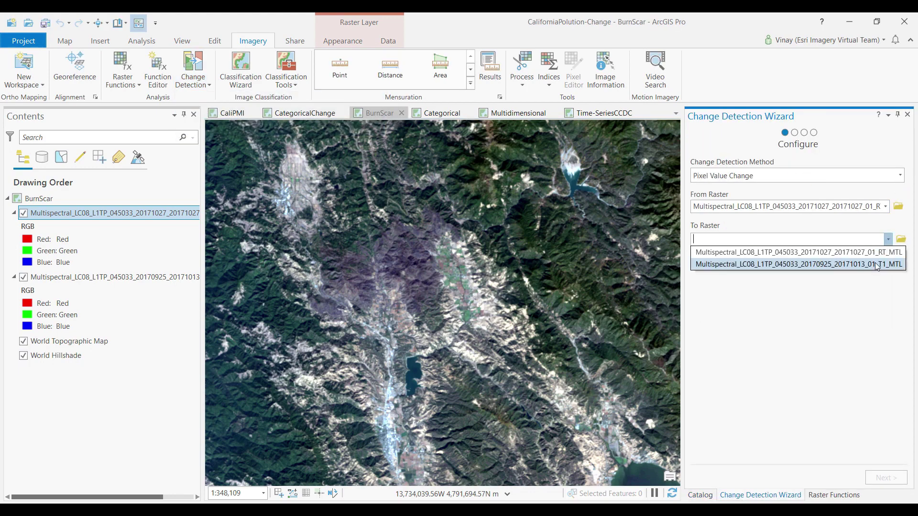
pyautogui.click(875, 262)
pyautogui.click(885, 477)
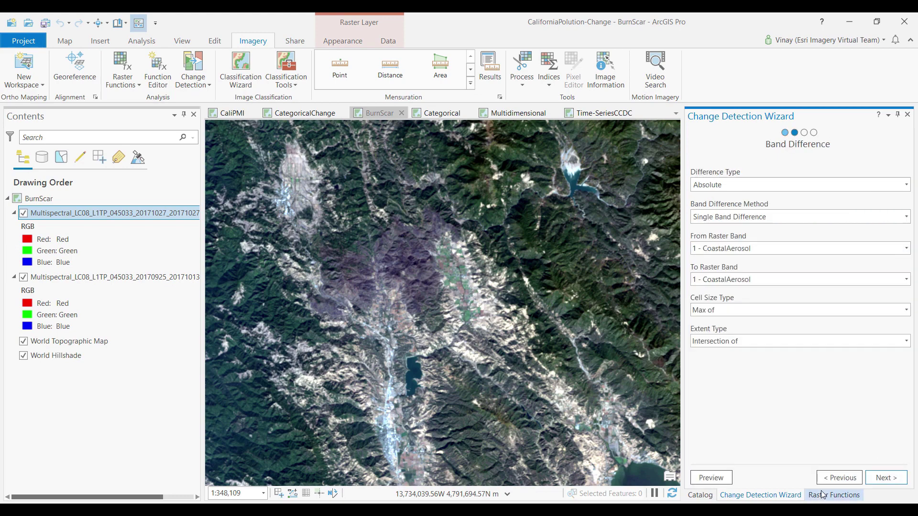
# - Use NDVI band index difference with NIR band 5 and Red band 4 for both rasters
pyautogui.click(894, 219)
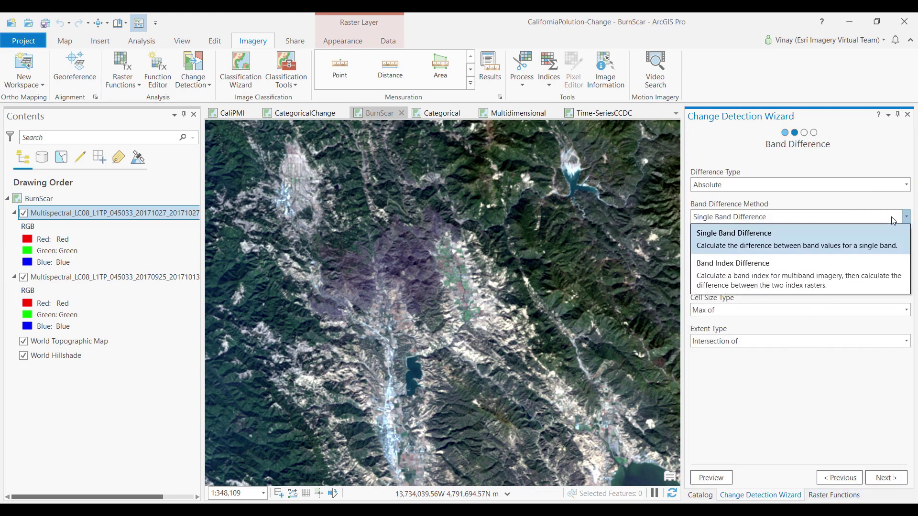
pyautogui.click(867, 268)
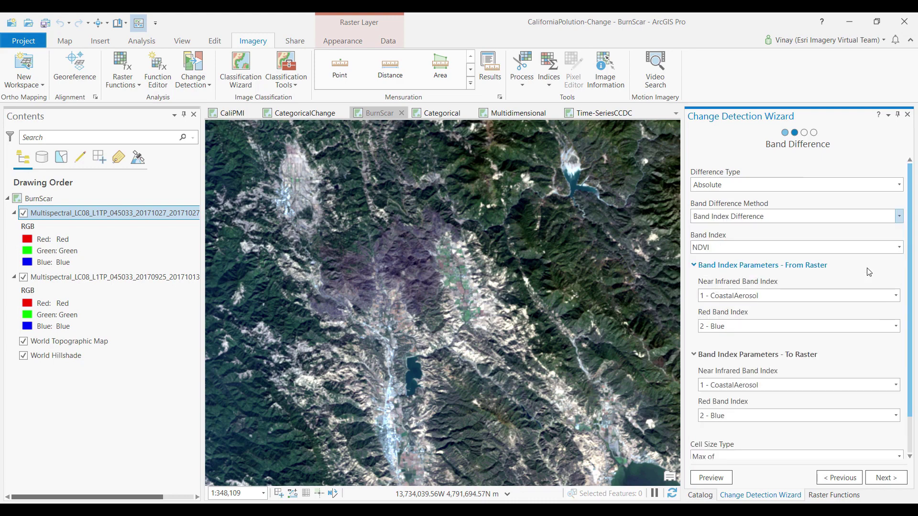
pyautogui.click(896, 296)
pyautogui.click(885, 352)
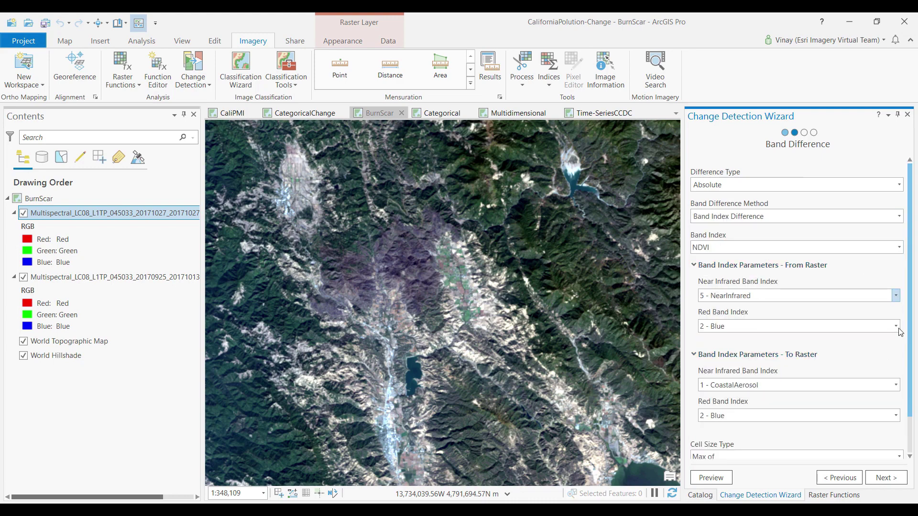
pyautogui.click(896, 326)
pyautogui.click(829, 373)
pyautogui.click(895, 385)
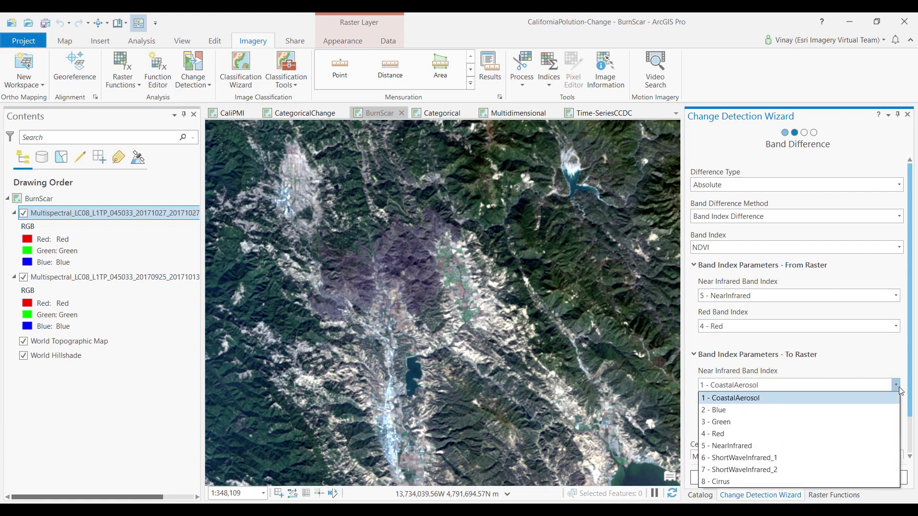
pyautogui.click(860, 449)
pyautogui.click(896, 415)
pyautogui.click(842, 464)
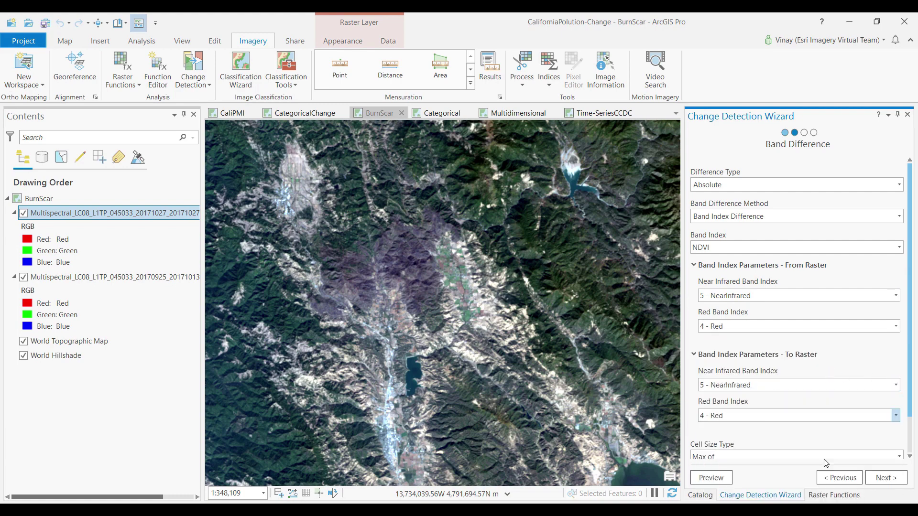
pyautogui.scroll(-1, 861, 430)
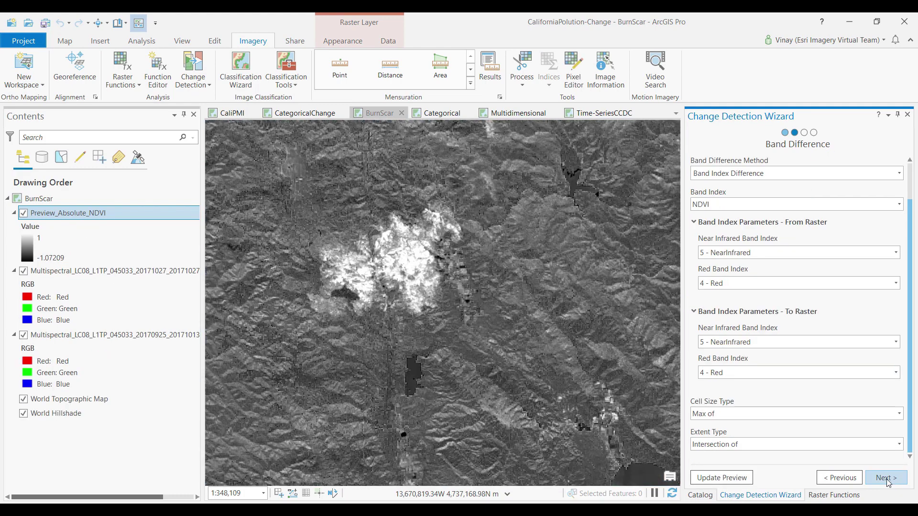
pyautogui.click(887, 478)
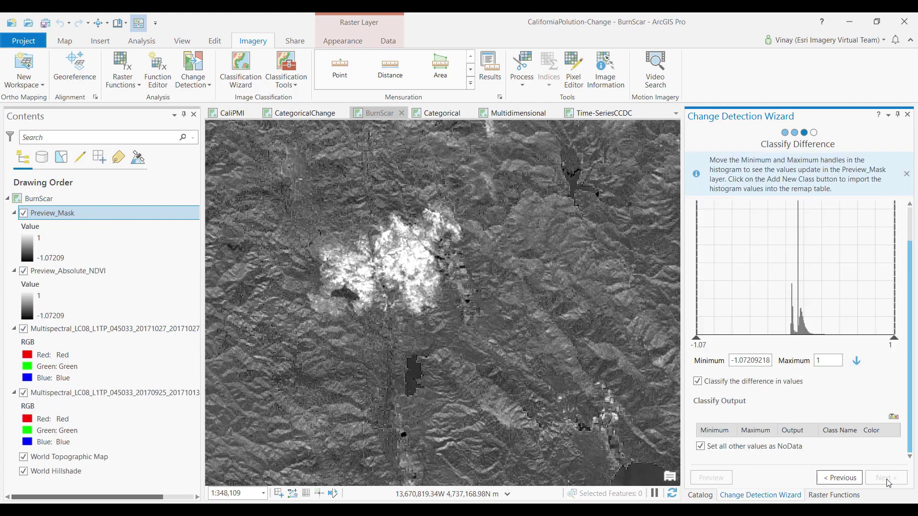
# - Add a 60% transparent Burn Scar class for NDVI differences 0.14 to 0.996 and preview it
pyautogui.moveTo(702, 338); pyautogui.dragTo(808, 345)
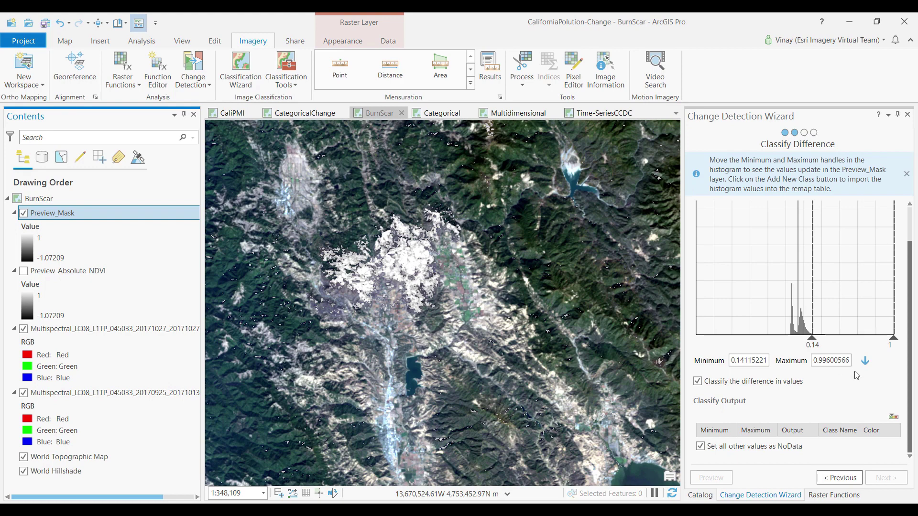
pyautogui.click(865, 361)
pyautogui.click(887, 443)
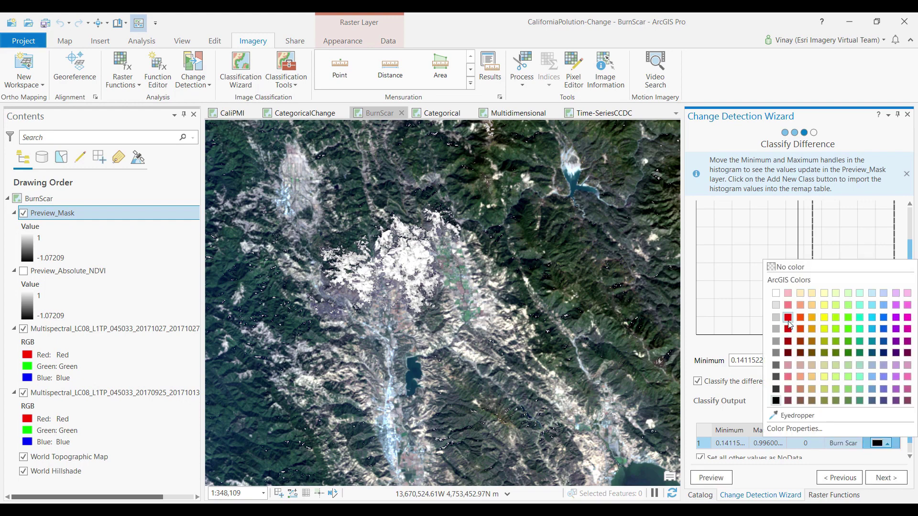
pyautogui.click(796, 437)
pyautogui.write('60')
pyautogui.click(533, 348)
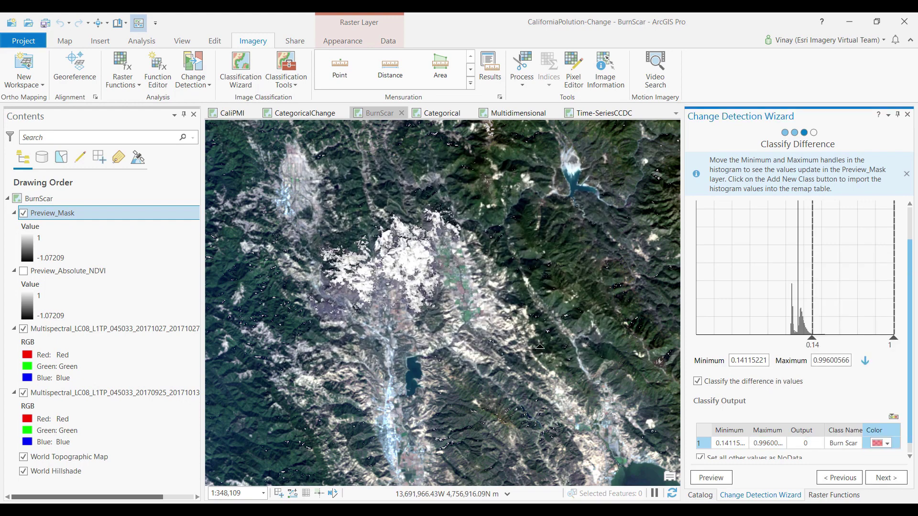
pyautogui.click(719, 478)
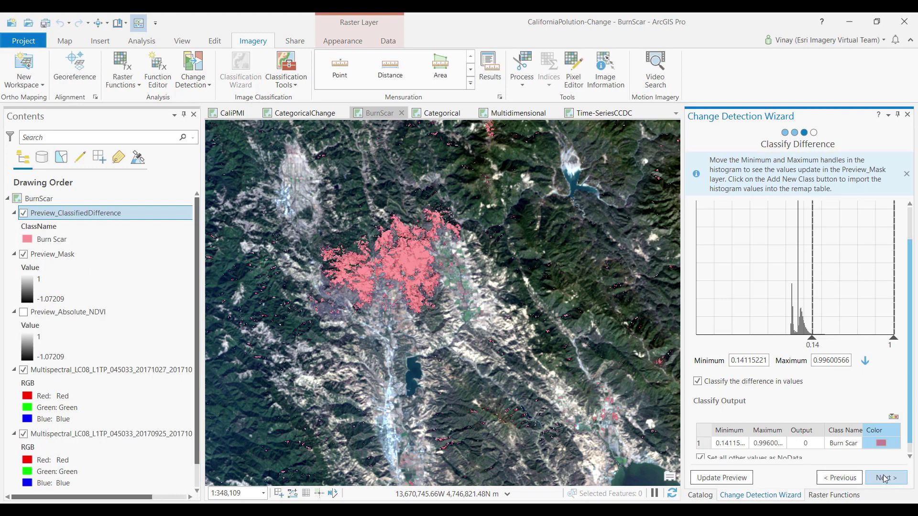
pyautogui.click(885, 478)
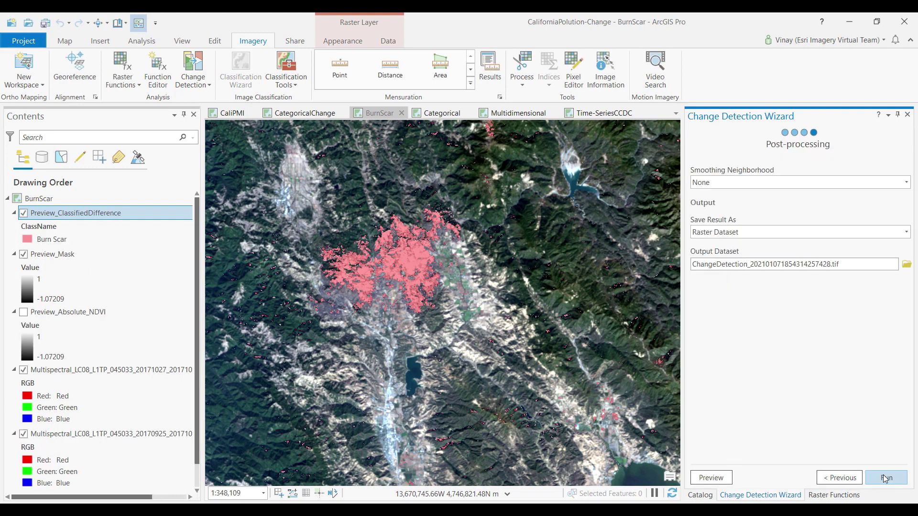
# - Keep the output as Raster Dataset, hide Preview_Mask, and swipe to compare the burn scar
pyautogui.click(906, 233)
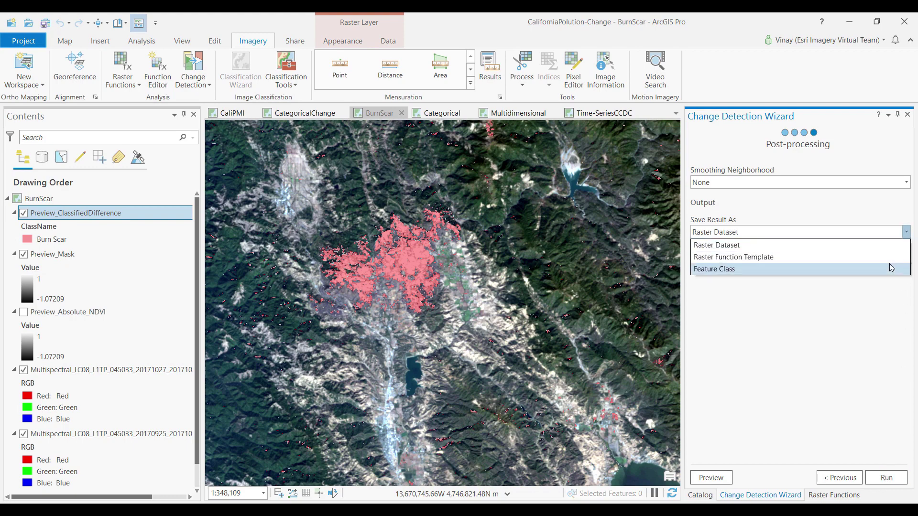
pyautogui.click(846, 314)
pyautogui.click(35, 259)
pyautogui.click(24, 255)
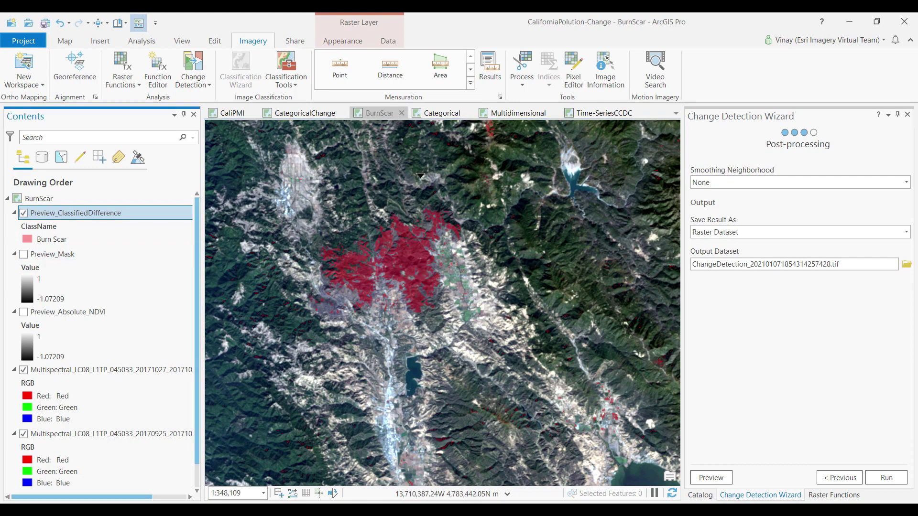
pyautogui.moveTo(413, 170)
pyautogui.mouseDown()
pyautogui.moveTo(409, 319)
pyautogui.moveTo(432, 235)
pyautogui.mouseUp()
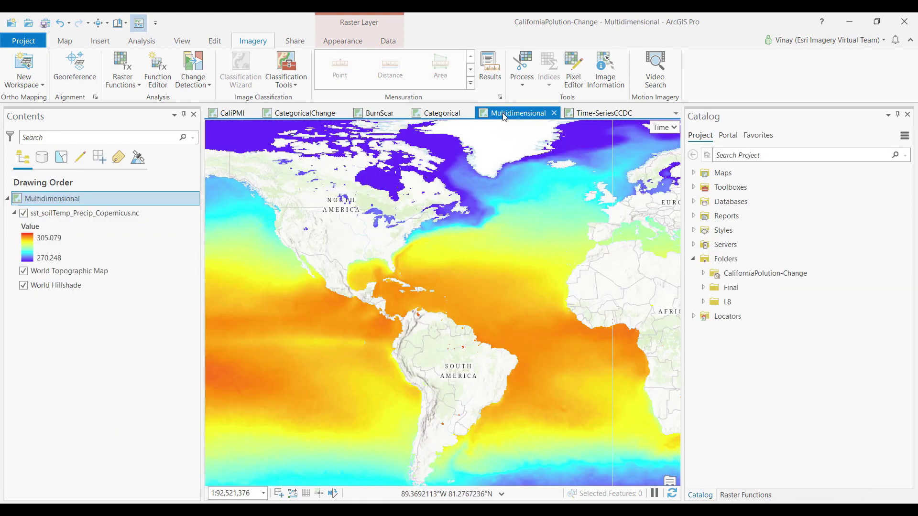
# - Configure change detection on sst from the 1979 to 1980 slice, then switch to Time-SeriesCCDC
pyautogui.click(193, 84)
pyautogui.click(239, 102)
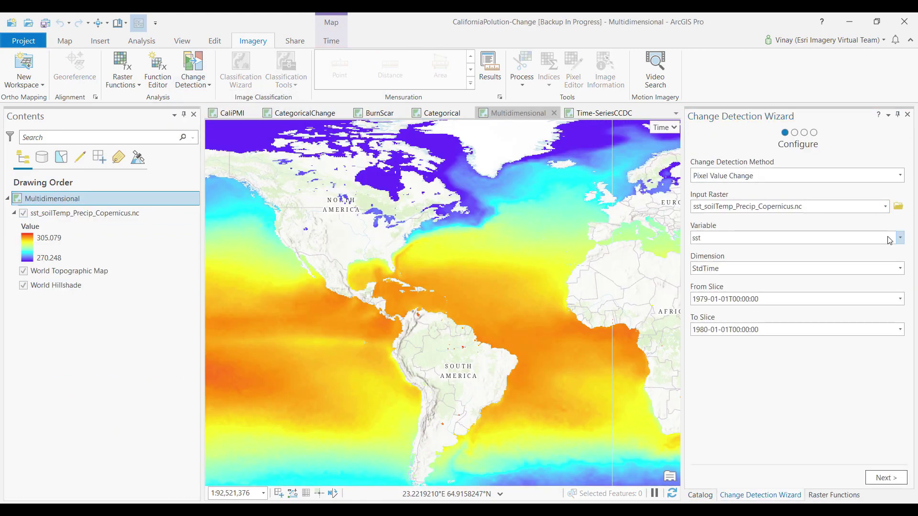
pyautogui.click(900, 241)
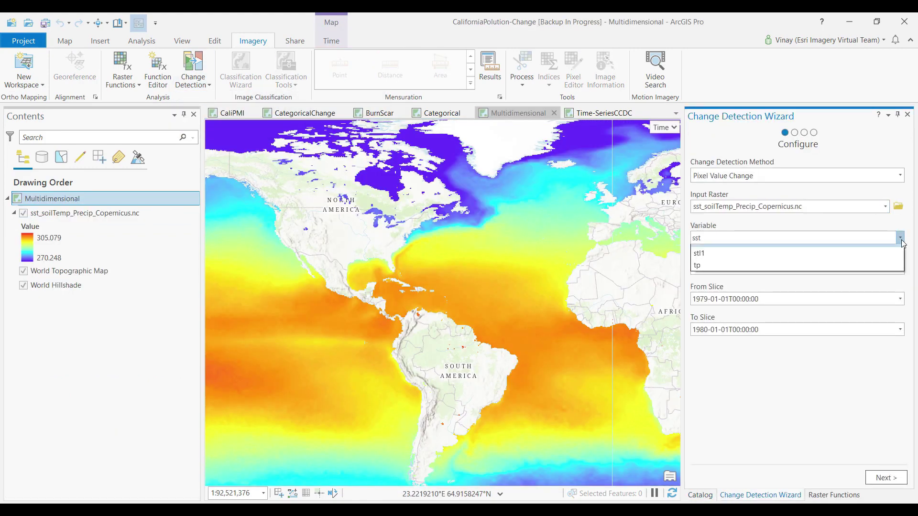
pyautogui.click(889, 262)
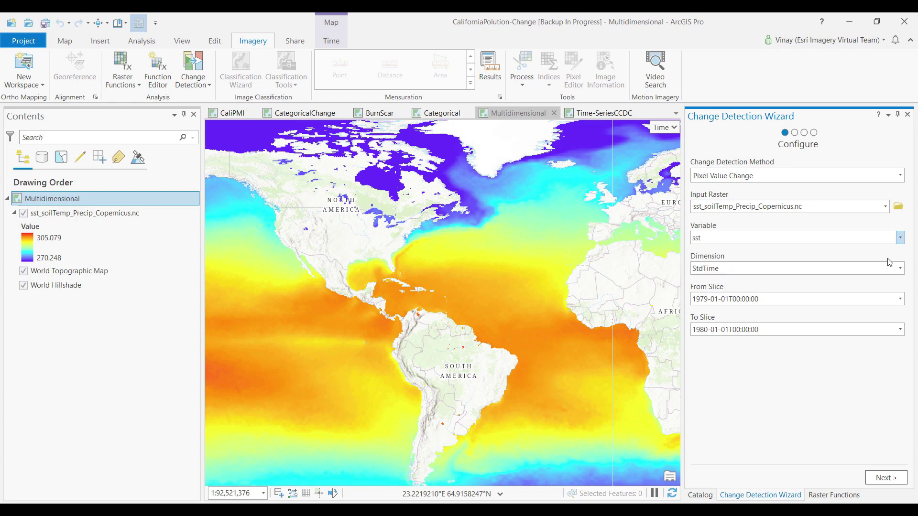
pyautogui.click(900, 299)
pyautogui.click(900, 300)
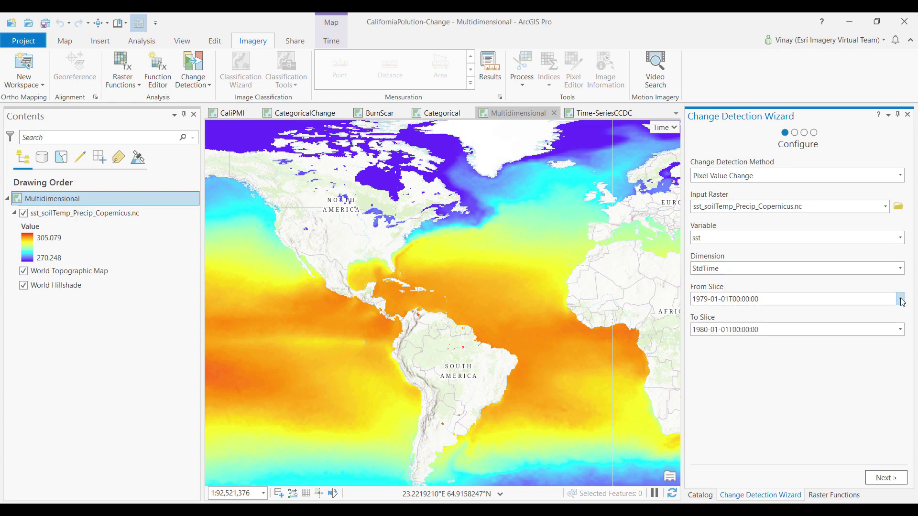
pyautogui.click(900, 330)
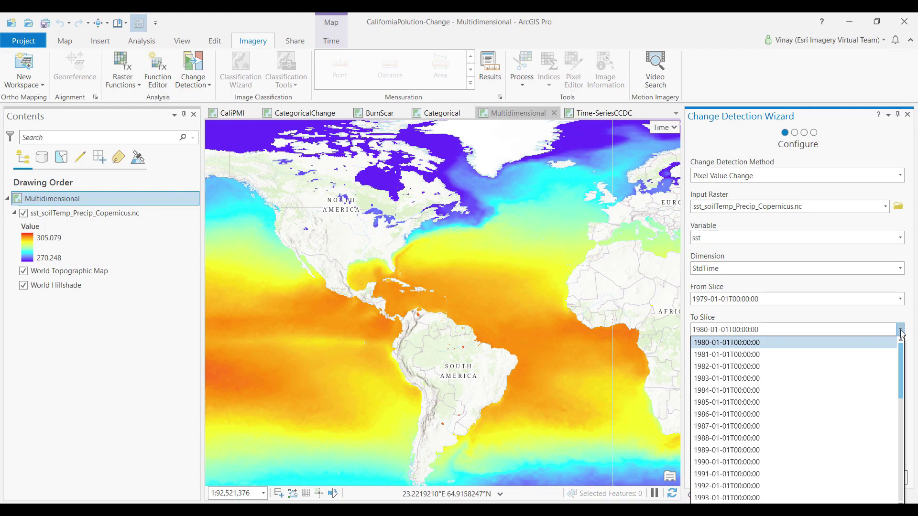
pyautogui.click(901, 331)
pyautogui.click(882, 478)
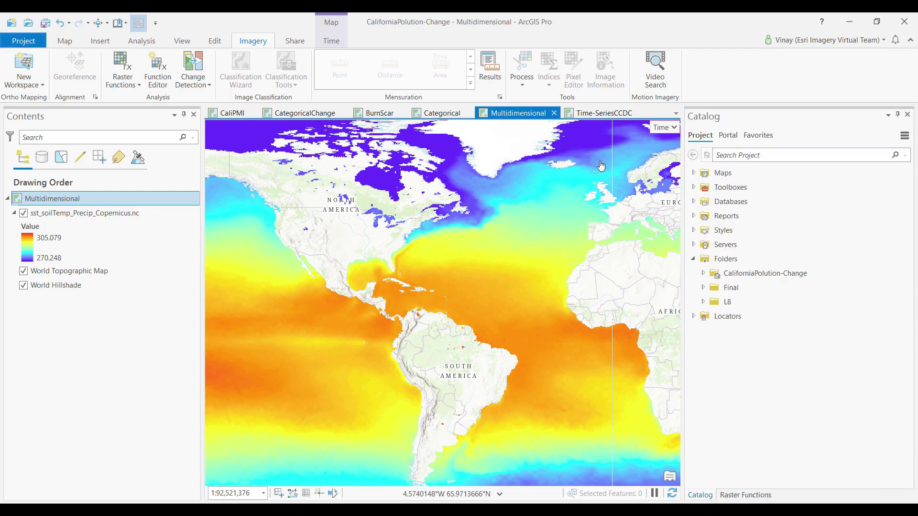
pyautogui.click(597, 113)
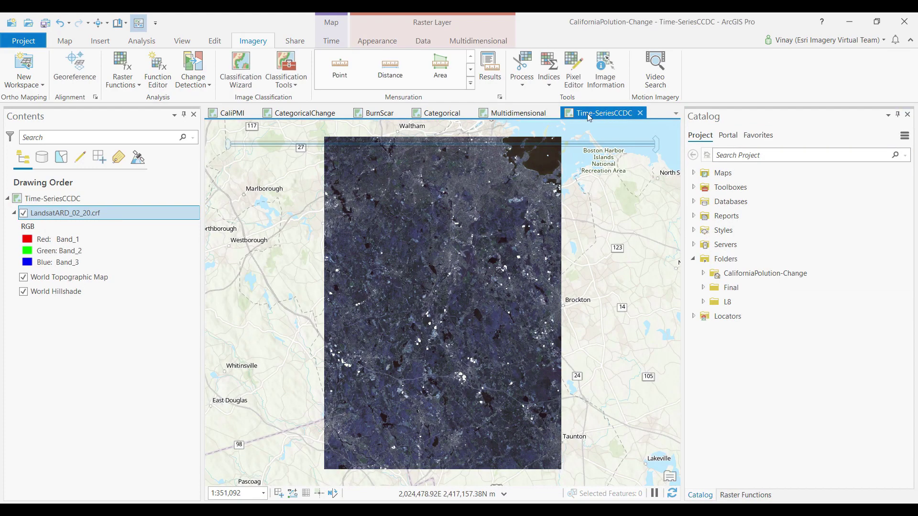
# - Start the Change Detection Wizard on LandsatARD_02_20.crf with the Time Series Change method
pyautogui.click(193, 65)
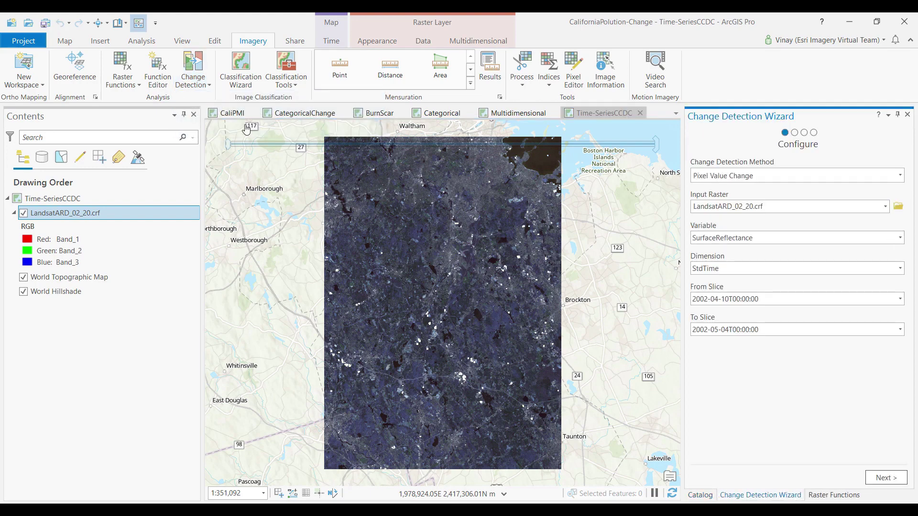
pyautogui.click(901, 177)
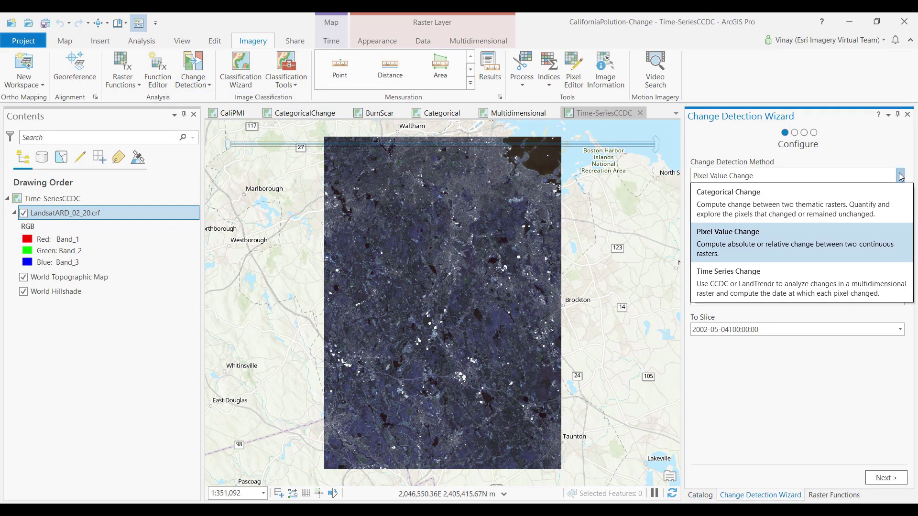
pyautogui.click(850, 287)
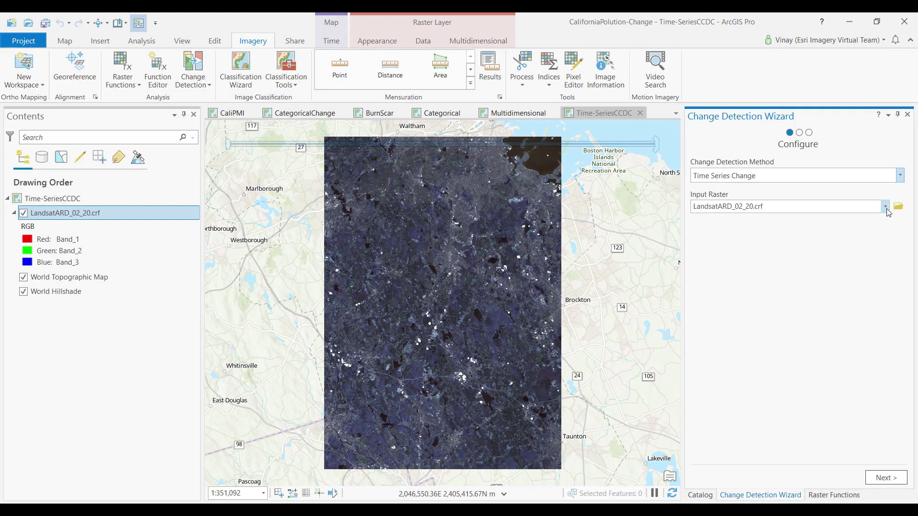
pyautogui.click(889, 478)
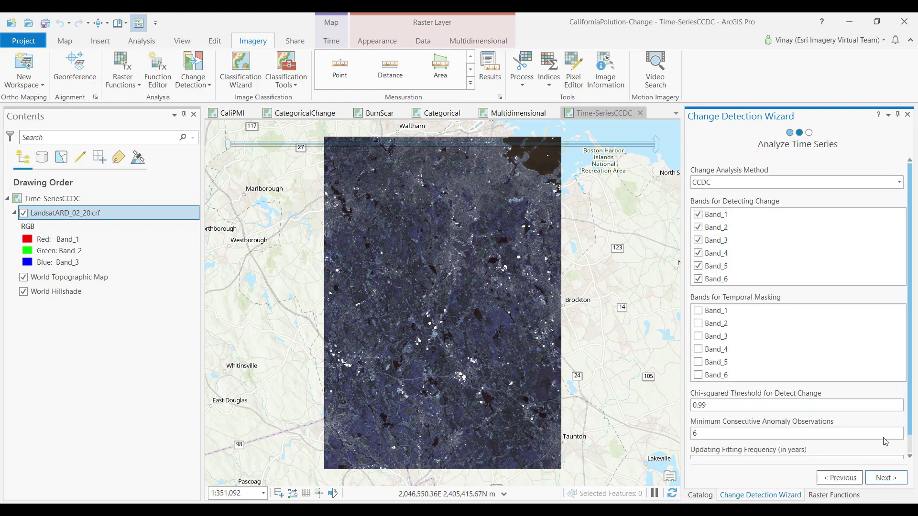
# - Use Band_2 and Band_3 for temporal masking and continue to Detect Date of Change
pyautogui.click(698, 324)
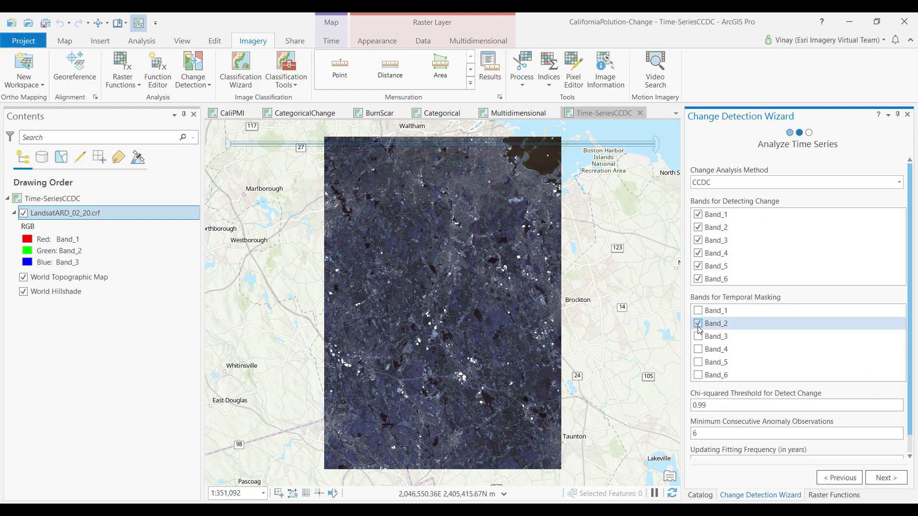
pyautogui.click(698, 336)
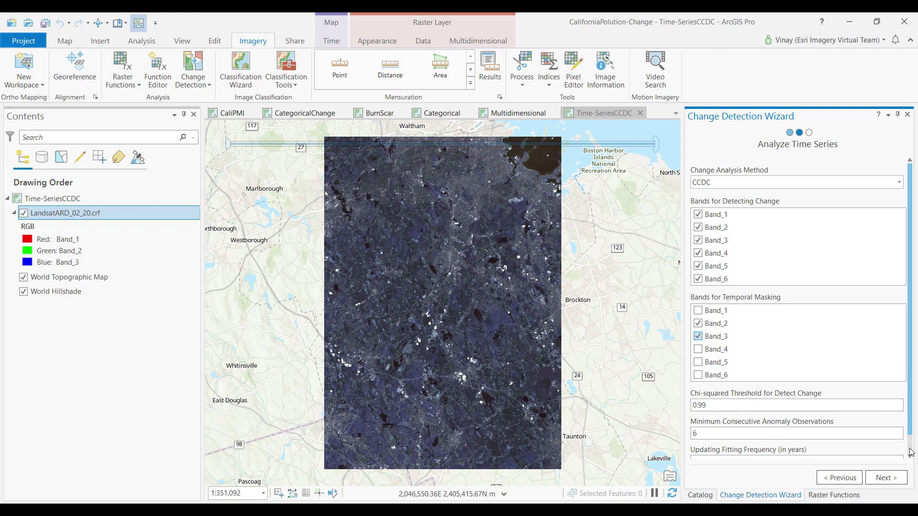
pyautogui.scroll(-1, 911, 452)
pyautogui.click(886, 478)
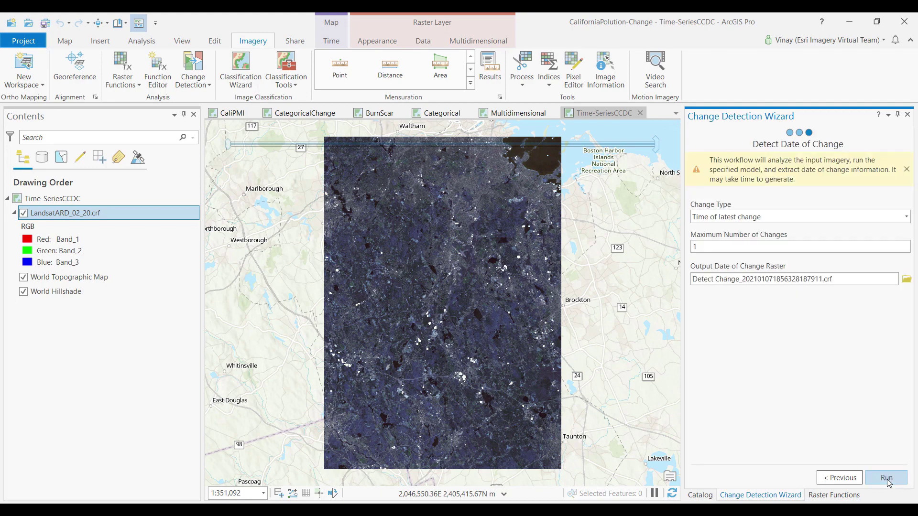
# - Set the Change Type to Time of earliest change
pyautogui.click(906, 216)
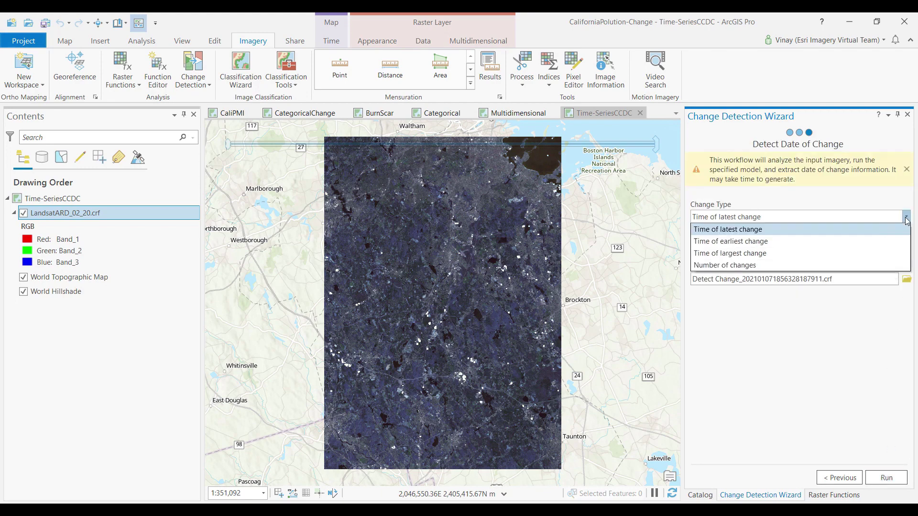
pyautogui.click(860, 243)
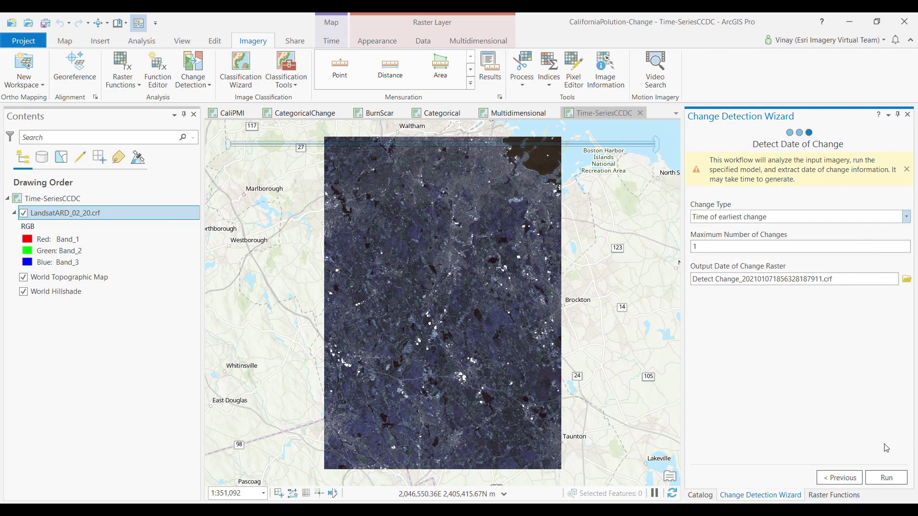